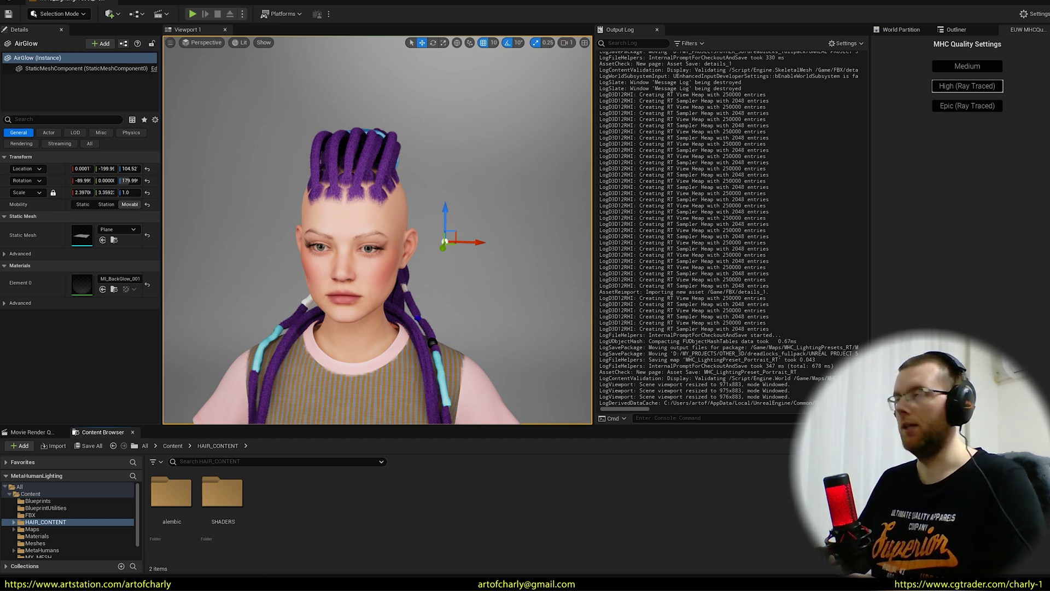
Examine the character's purple dreadlocks from the front, along the hairline and shaved side, and over the shoulders.
{"action": "right_click_drag", "start_coordinate": [377, 230], "coordinate": [362, 247]}
{"action": "scroll", "coordinate": [377, 230], "scroll_direction": "down", "scroll_amount": 2}
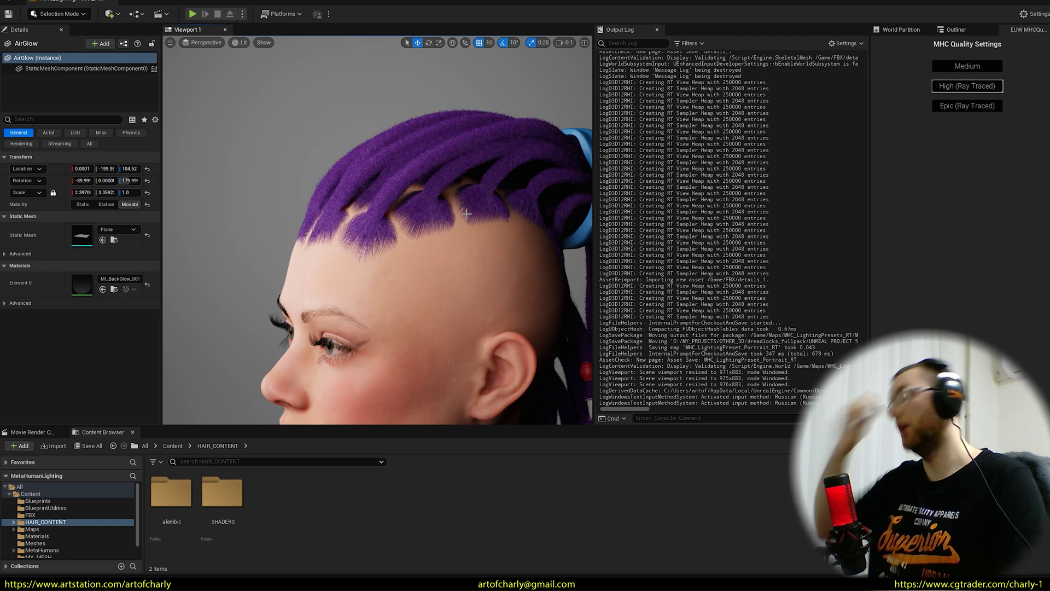
{"action": "mouse_move", "coordinate": [466, 213]}
{"action": "right_mouse_down"}
{"action": "mouse_move", "coordinate": [525, 230]}
{"action": "mouse_move", "coordinate": [478, 243]}
{"action": "mouse_move", "coordinate": [467, 213]}
{"action": "right_mouse_up"}
{"action": "right_click_drag", "start_coordinate": [484, 347], "coordinate": [485, 348]}
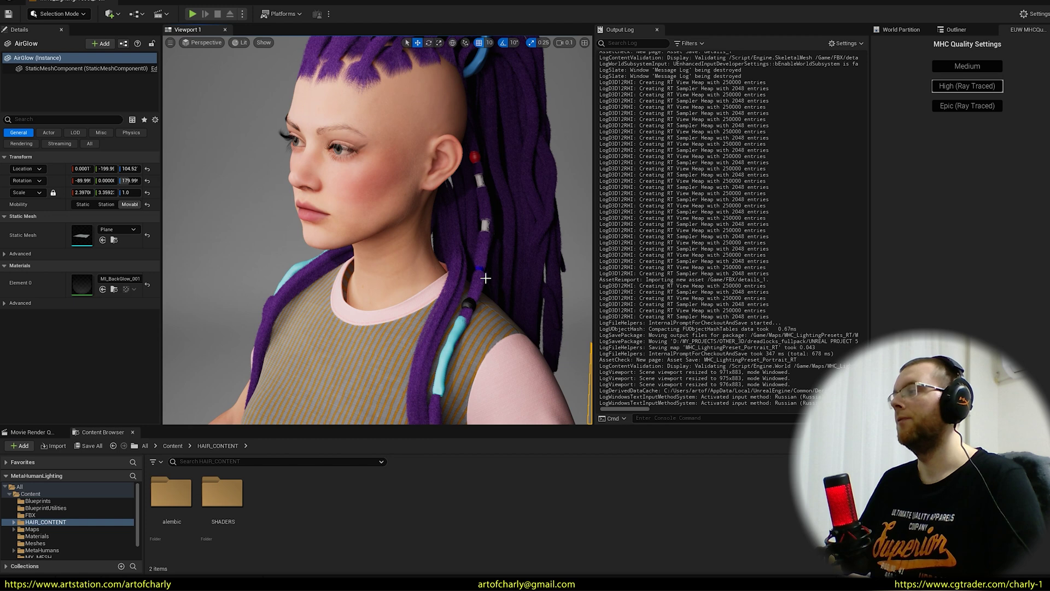
{"action": "right_click_drag", "start_coordinate": [484, 347], "coordinate": [484, 347]}
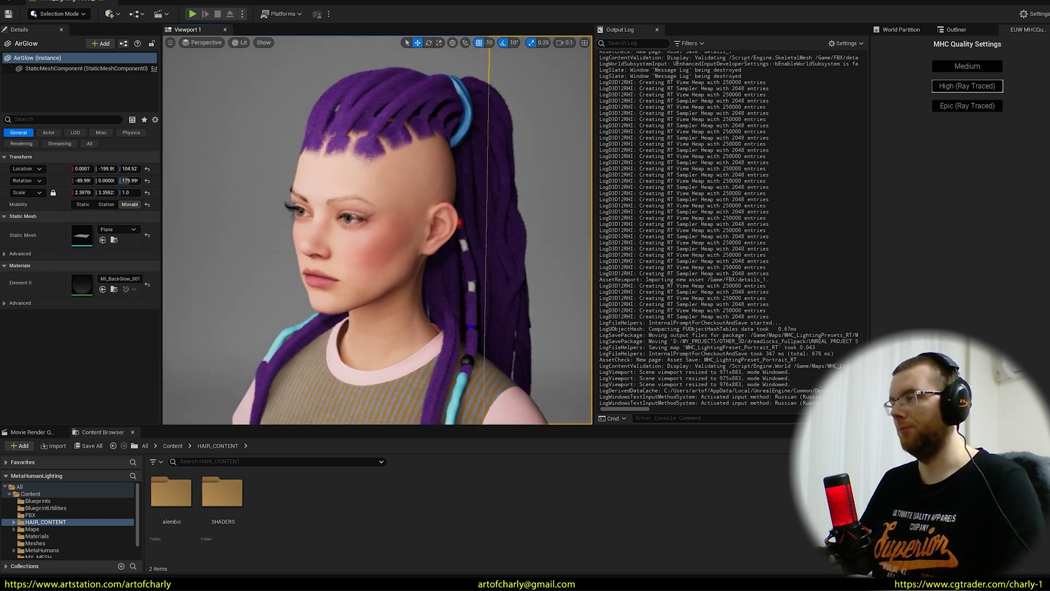
{"action": "left_click", "coordinate": [202, 43]}
{"action": "left_click", "coordinate": [227, 143]}
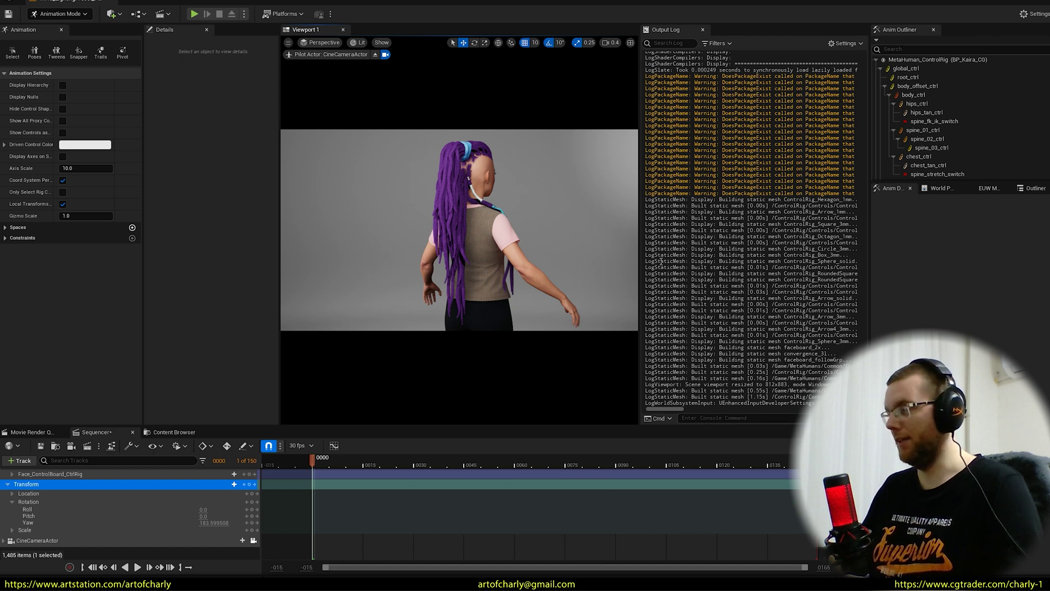
Undo the character's yaw rotation in the sequence and inspect the dreadlocks through the cine camera.
{"action": "key", "text": "ctrl+z"}
{"action": "mouse_move", "coordinate": [618, 285]}
{"action": "right_mouse_down"}
{"action": "mouse_move", "coordinate": [630, 285]}
{"action": "mouse_move", "coordinate": [623, 263]}
{"action": "mouse_move", "coordinate": [618, 287]}
{"action": "right_mouse_up"}
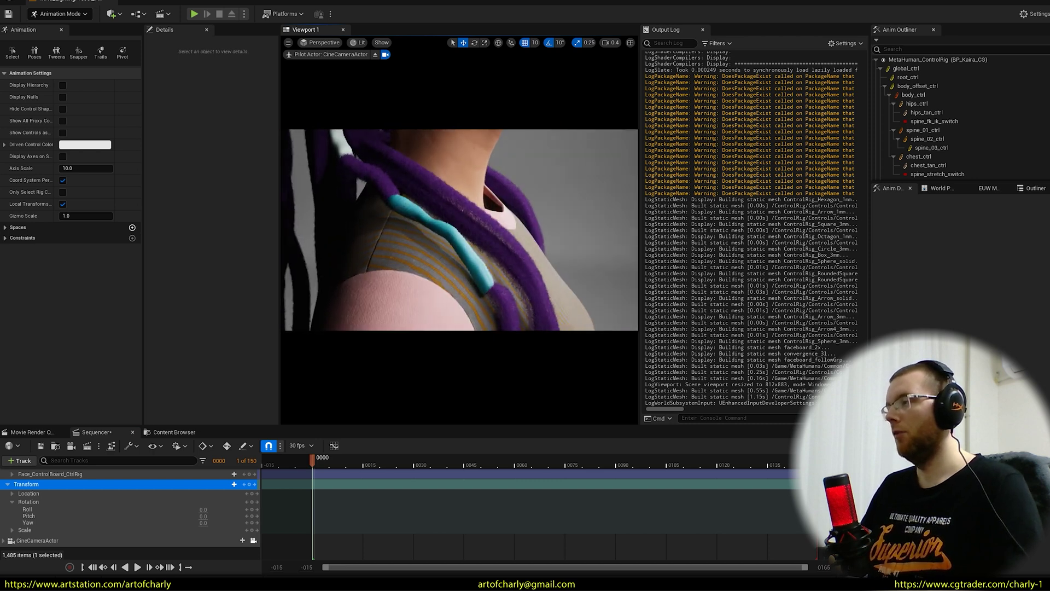
{"action": "key", "text": "ctrl+z"}
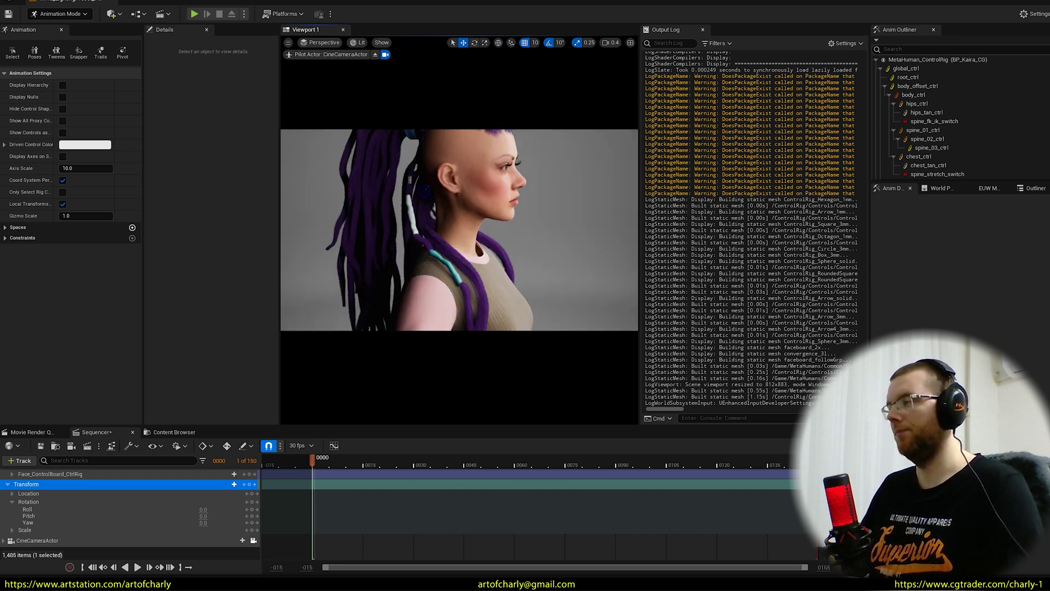
{"action": "key", "text": "ctrl+z"}
{"action": "right_click_drag", "start_coordinate": [424, 191], "coordinate": [449, 183]}
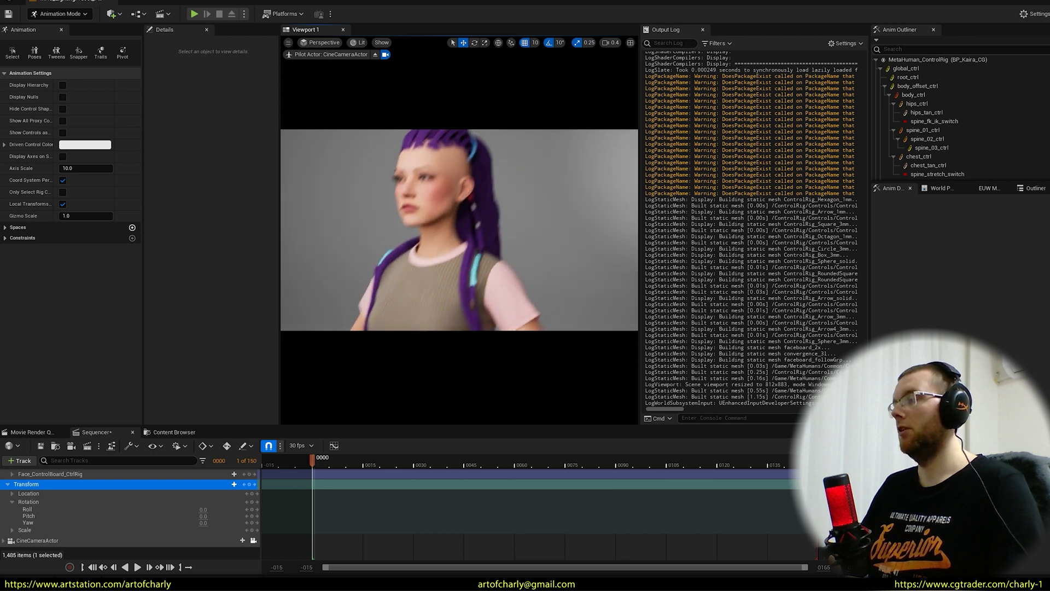
{"action": "right_click_drag", "start_coordinate": [383, 208], "coordinate": [405, 121]}
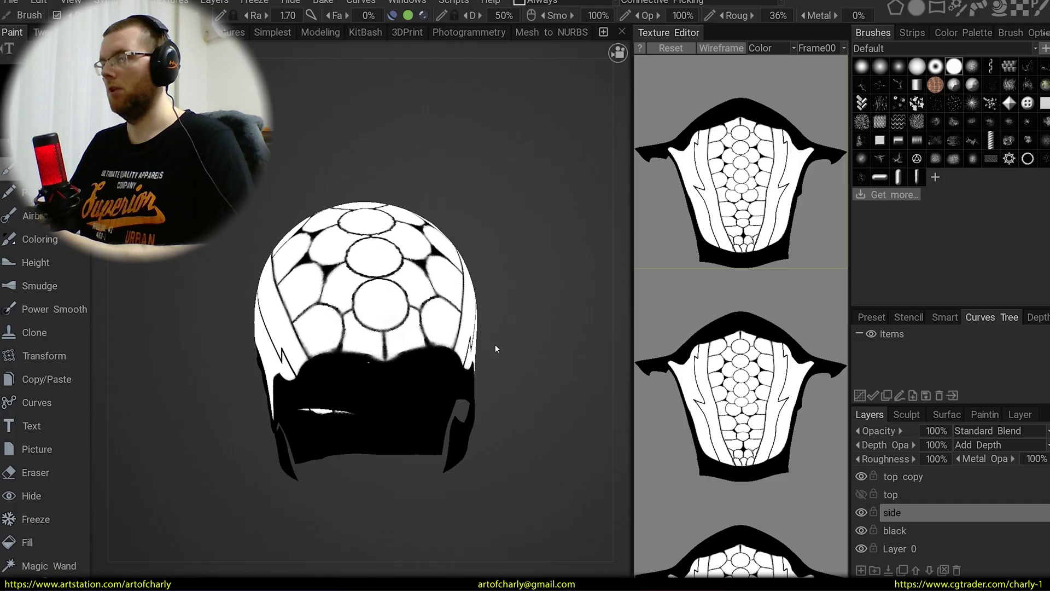
Switch to 3DCoat and examine the black-and-white parting pattern painted on the scalp mesh from the front, sides and back.
{"action": "right_click_drag", "start_coordinate": [495, 347], "coordinate": [249, 345]}
{"action": "left_click_drag", "start_coordinate": [249, 344], "coordinate": [230, 345], "text": "alt"}
{"action": "middle_click_drag", "start_coordinate": [378, 405], "coordinate": [375, 372], "text": "alt"}
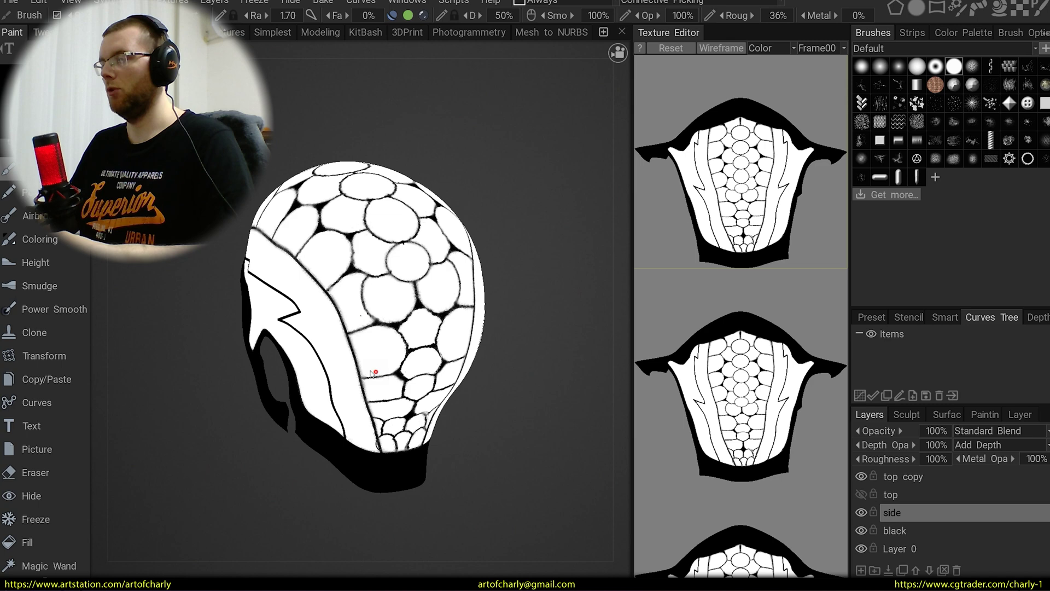
{"action": "left_click_drag", "start_coordinate": [376, 372], "coordinate": [281, 354], "text": "alt"}
{"action": "right_click_drag", "start_coordinate": [281, 356], "coordinate": [384, 335]}
{"action": "scroll", "coordinate": [384, 334], "scroll_direction": "up", "scroll_amount": 2}
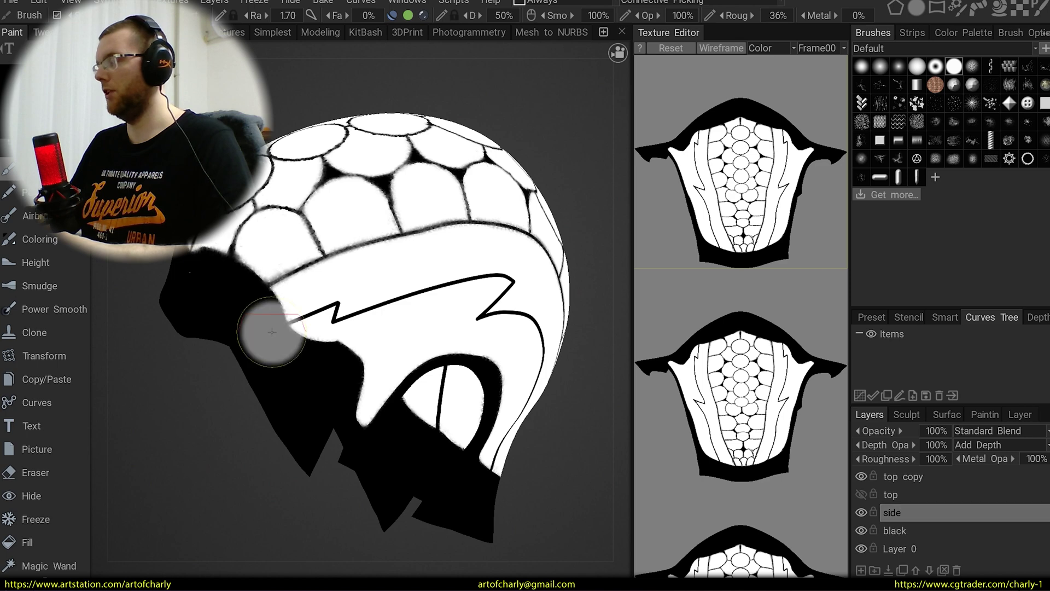
{"action": "right_click_drag", "start_coordinate": [250, 332], "coordinate": [134, 342]}
{"action": "left_click_drag", "start_coordinate": [133, 342], "coordinate": [77, 344], "text": "alt"}
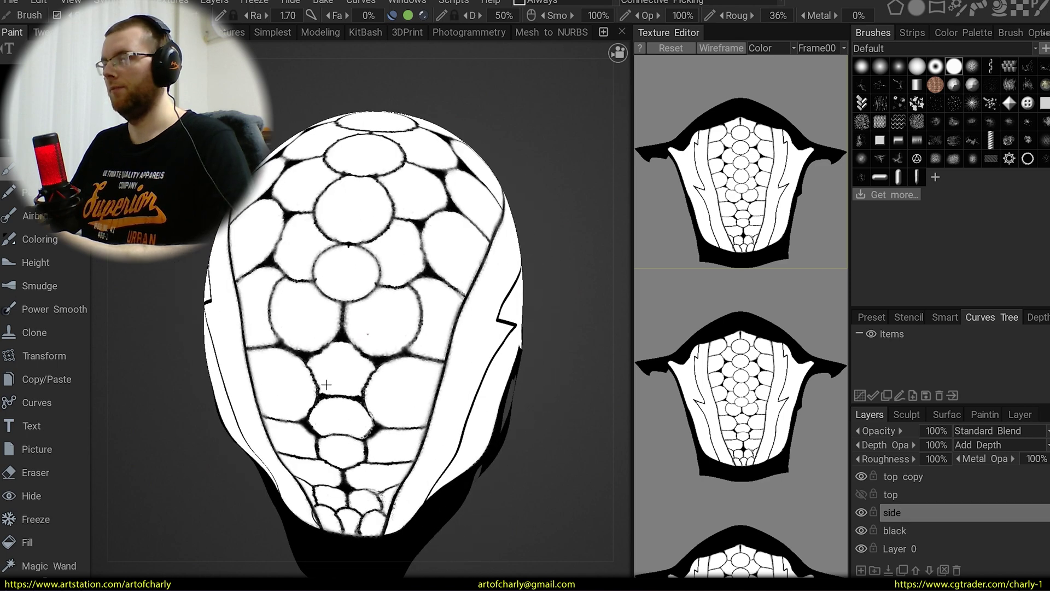
{"action": "scroll", "coordinate": [341, 356], "scroll_direction": "down", "scroll_amount": 2}
{"action": "left_click_drag", "start_coordinate": [348, 346], "coordinate": [404, 323], "text": "alt"}
{"action": "right_click_drag", "start_coordinate": [404, 322], "coordinate": [355, 293]}
{"action": "scroll", "coordinate": [357, 298], "scroll_direction": "up", "scroll_amount": 6}
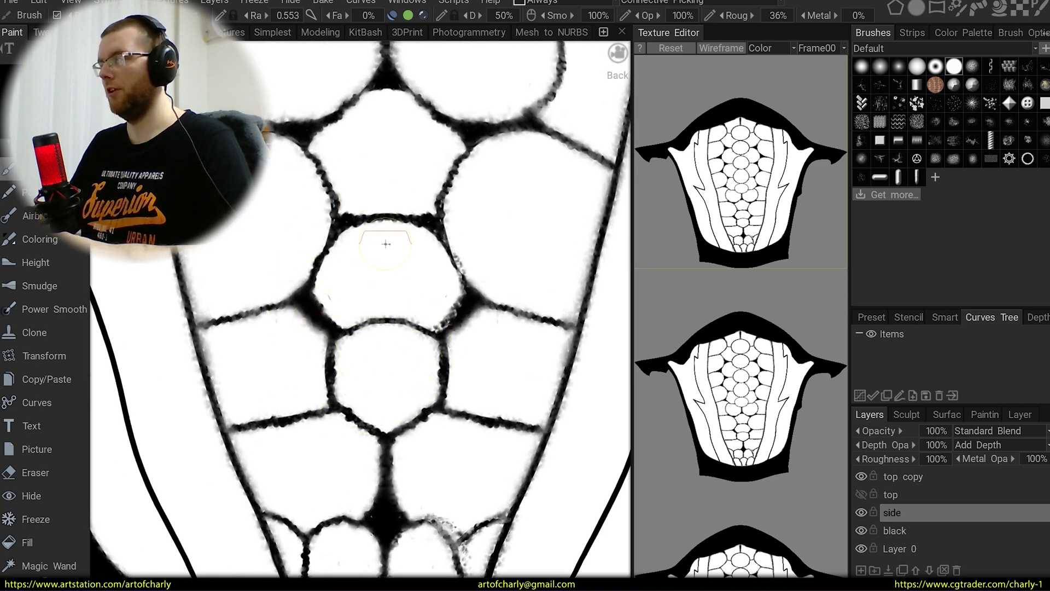
{"action": "middle_click_drag", "start_coordinate": [386, 132], "coordinate": [421, 227]}
{"action": "scroll", "coordinate": [422, 228], "scroll_direction": "down", "scroll_amount": 6}
{"action": "left_click_drag", "start_coordinate": [377, 240], "coordinate": [370, 308], "text": "alt"}
{"action": "right_click_drag", "start_coordinate": [371, 308], "coordinate": [383, 340]}
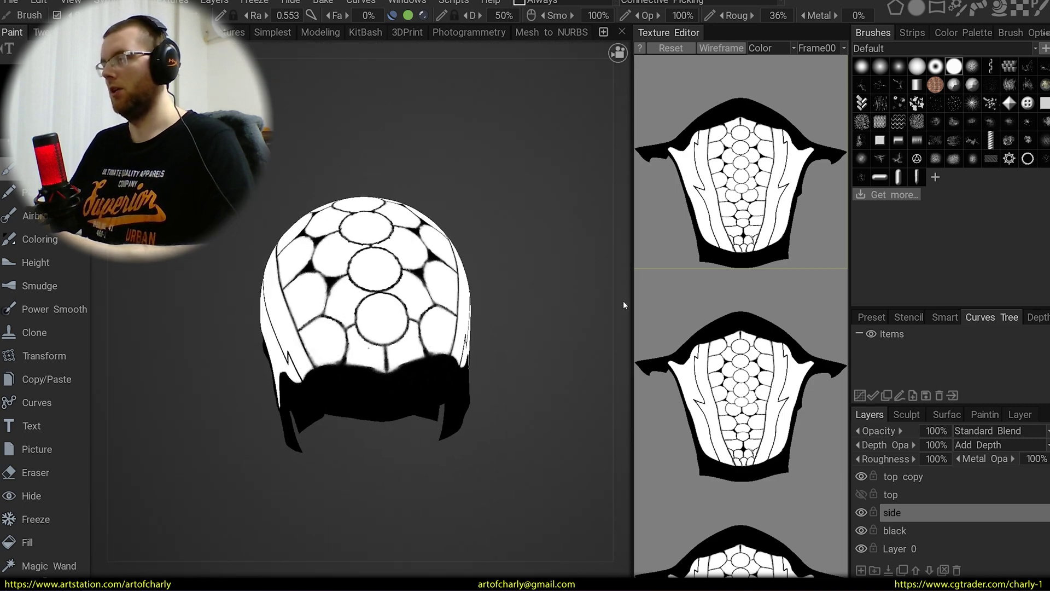
Compare the parting pattern on the scalp mesh with its flat UV layout in the texture editor.
{"action": "right_click_drag", "start_coordinate": [623, 305], "coordinate": [325, 285]}
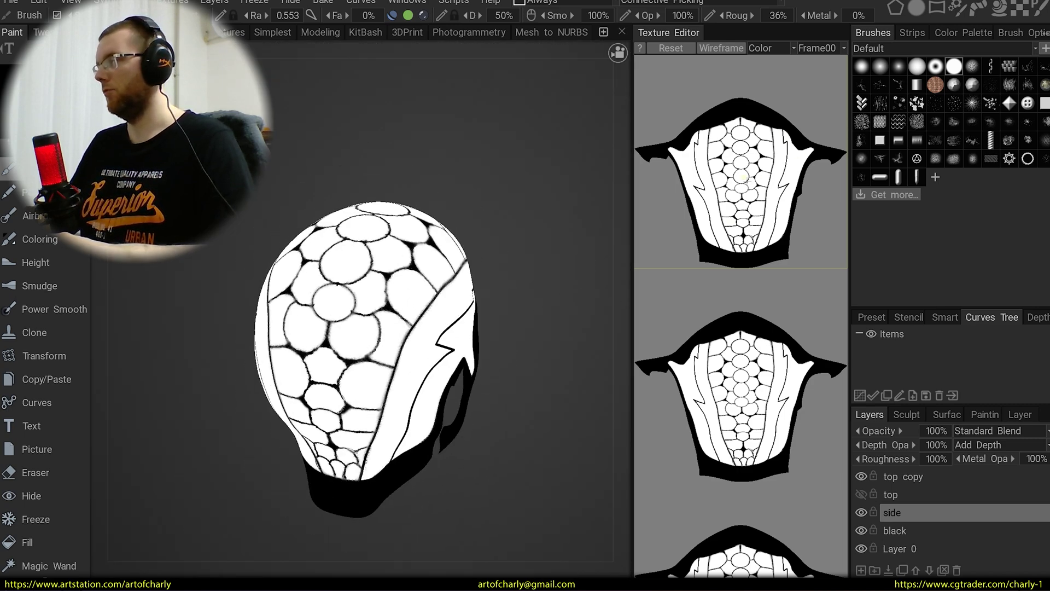
{"action": "scroll", "coordinate": [743, 164], "scroll_direction": "up", "scroll_amount": 4}
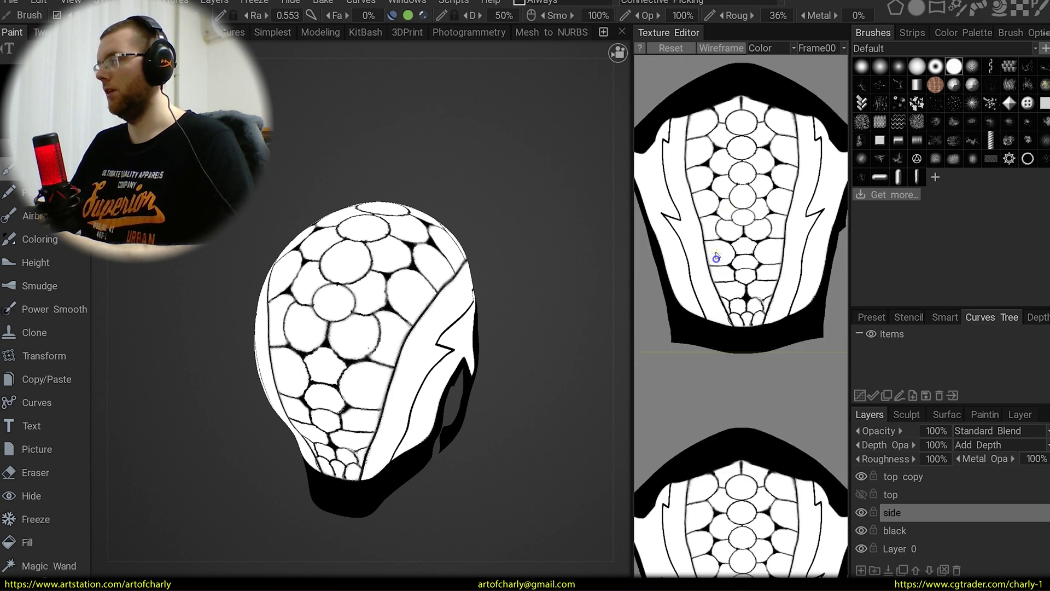
{"action": "right_click_drag", "start_coordinate": [715, 253], "coordinate": [716, 250]}
{"action": "mouse_move", "coordinate": [353, 340]}
{"action": "left_mouse_down", "text": "alt"}
{"action": "mouse_move", "coordinate": [344, 328]}
{"action": "mouse_move", "coordinate": [395, 331]}
{"action": "mouse_move", "coordinate": [366, 331]}
{"action": "left_mouse_up", "text": "alt"}
{"action": "right_click_drag", "start_coordinate": [367, 329], "coordinate": [208, 350]}
Isolate the top copy and side layers in turn to view the crown partings and the side sections separately.
{"action": "left_click", "coordinate": [860, 513]}
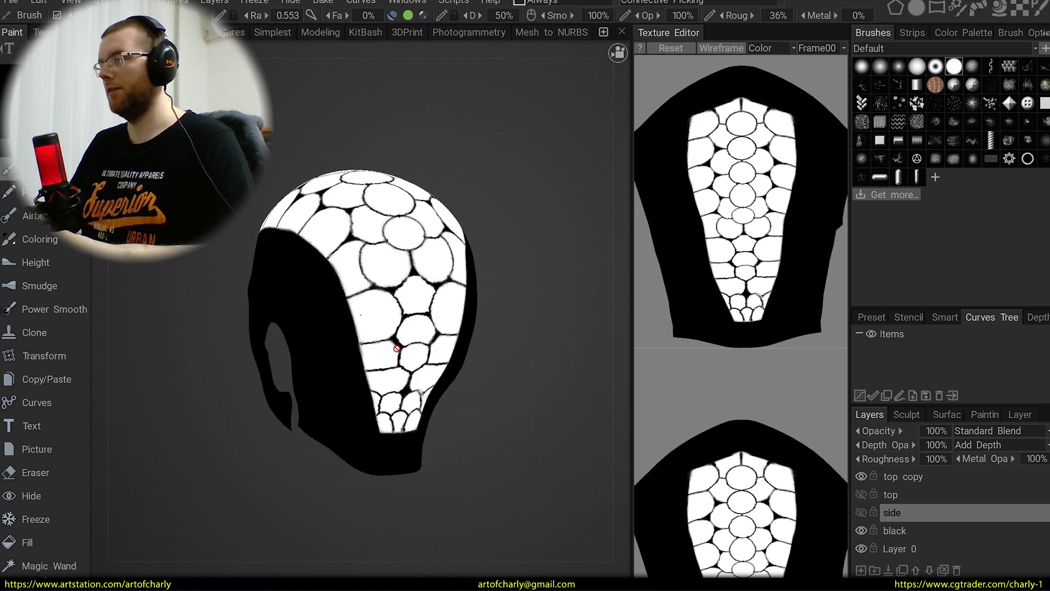
{"action": "left_click", "coordinate": [861, 477]}
{"action": "left_click", "coordinate": [861, 512]}
{"action": "left_click_drag", "start_coordinate": [246, 371], "coordinate": [492, 365], "text": "alt"}
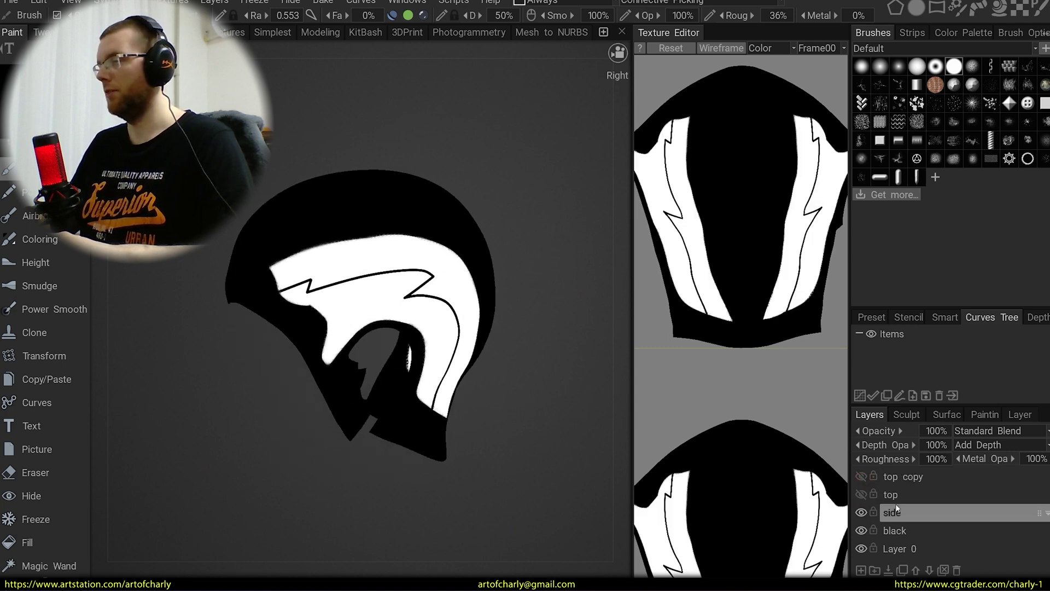
{"action": "left_click", "coordinate": [860, 512]}
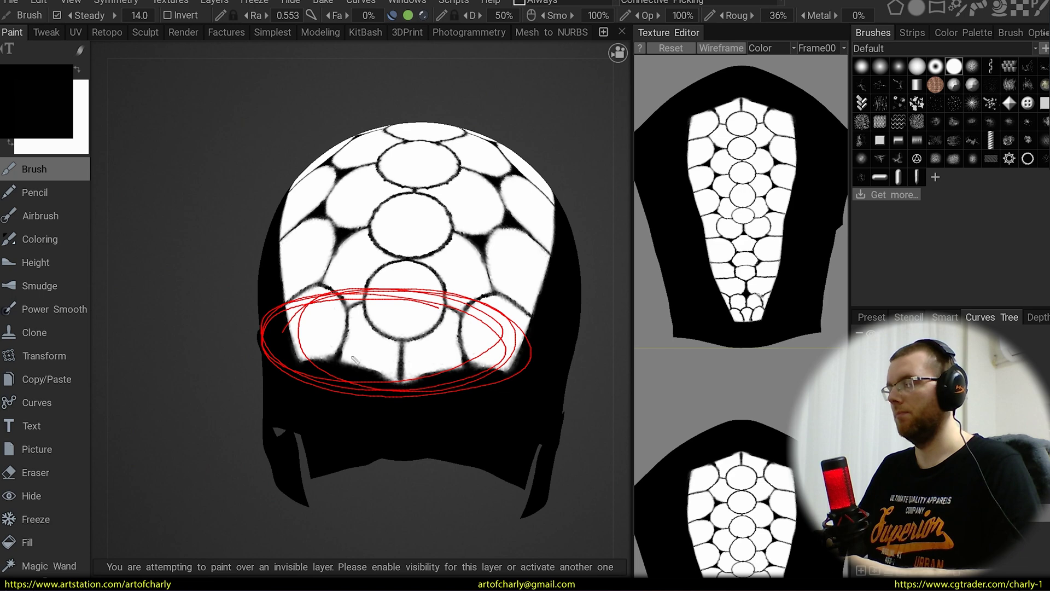
{"action": "mouse_move", "coordinate": [335, 299]}
{"action": "left_mouse_down"}
{"action": "mouse_move", "coordinate": [326, 356]}
{"action": "mouse_move", "coordinate": [358, 305]}
{"action": "left_mouse_up"}
{"action": "left_click_drag", "start_coordinate": [360, 389], "coordinate": [363, 328]}
{"action": "left_click_drag", "start_coordinate": [422, 299], "coordinate": [429, 372]}
{"action": "left_click_drag", "start_coordinate": [452, 309], "coordinate": [456, 381]}
{"action": "left_click_drag", "start_coordinate": [466, 292], "coordinate": [478, 370]}
{"action": "left_click_drag", "start_coordinate": [496, 310], "coordinate": [519, 366]}
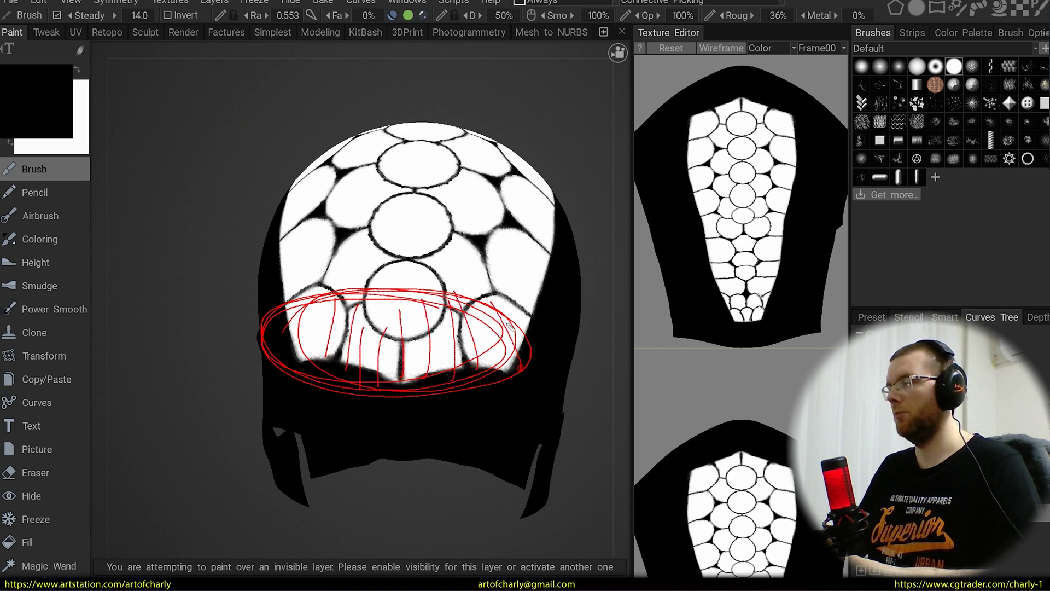
{"action": "left_click_drag", "start_coordinate": [466, 345], "coordinate": [376, 316]}
{"action": "left_click_drag", "start_coordinate": [320, 301], "coordinate": [327, 367]}
{"action": "left_click_drag", "start_coordinate": [315, 358], "coordinate": [282, 285]}
{"action": "left_click_drag", "start_coordinate": [316, 373], "coordinate": [329, 260]}
{"action": "left_click_drag", "start_coordinate": [338, 367], "coordinate": [342, 270]}
{"action": "left_click_drag", "start_coordinate": [352, 387], "coordinate": [375, 295]}
{"action": "mouse_move", "coordinate": [385, 367]}
{"action": "left_mouse_down"}
{"action": "mouse_move", "coordinate": [404, 260]}
{"action": "mouse_move", "coordinate": [422, 268]}
{"action": "left_mouse_up"}
{"action": "mouse_move", "coordinate": [422, 351]}
{"action": "left_mouse_down"}
{"action": "mouse_move", "coordinate": [426, 295]}
{"action": "mouse_move", "coordinate": [412, 237]}
{"action": "left_mouse_up"}
{"action": "key", "text": "Escape"}
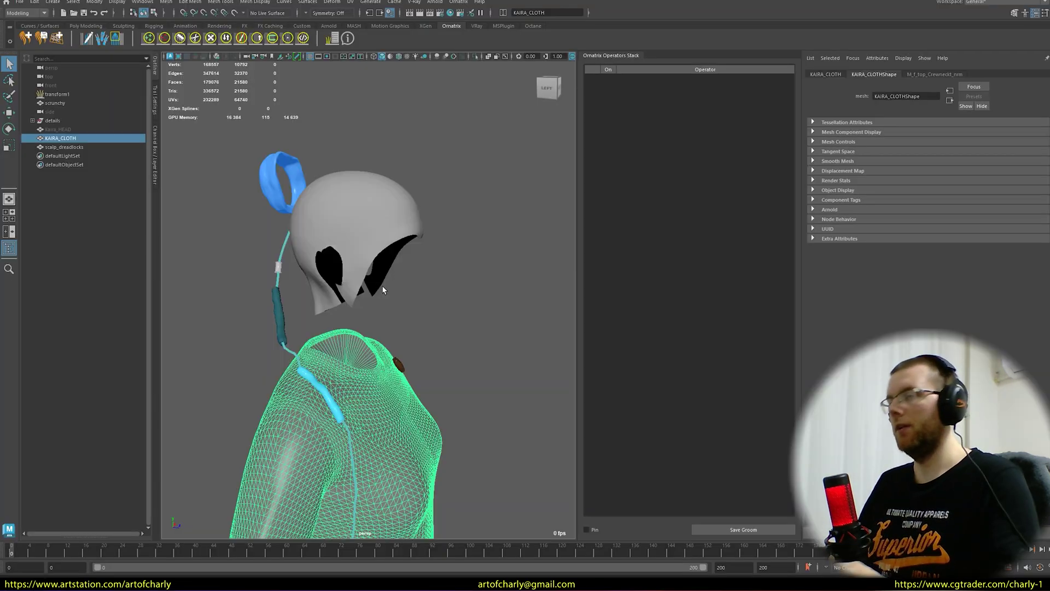
Switch to Maya and enable the hair operator stack up to EditGuides3, viewing the beaded dreadlock strands up close.
{"action": "left_click_drag", "start_coordinate": [411, 319], "coordinate": [421, 321], "text": "alt"}
{"action": "left_click", "coordinate": [422, 321]}
{"action": "left_click_drag", "start_coordinate": [296, 230], "coordinate": [285, 328], "text": "alt"}
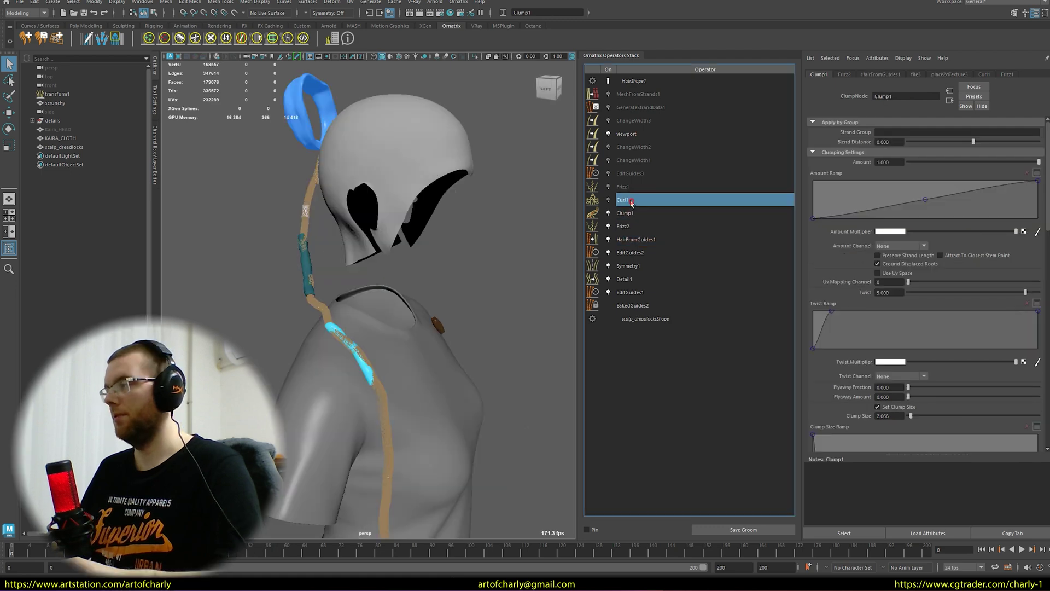
{"action": "left_click", "coordinate": [630, 173]}
{"action": "scroll", "coordinate": [347, 277], "scroll_direction": "up", "scroll_amount": 10}
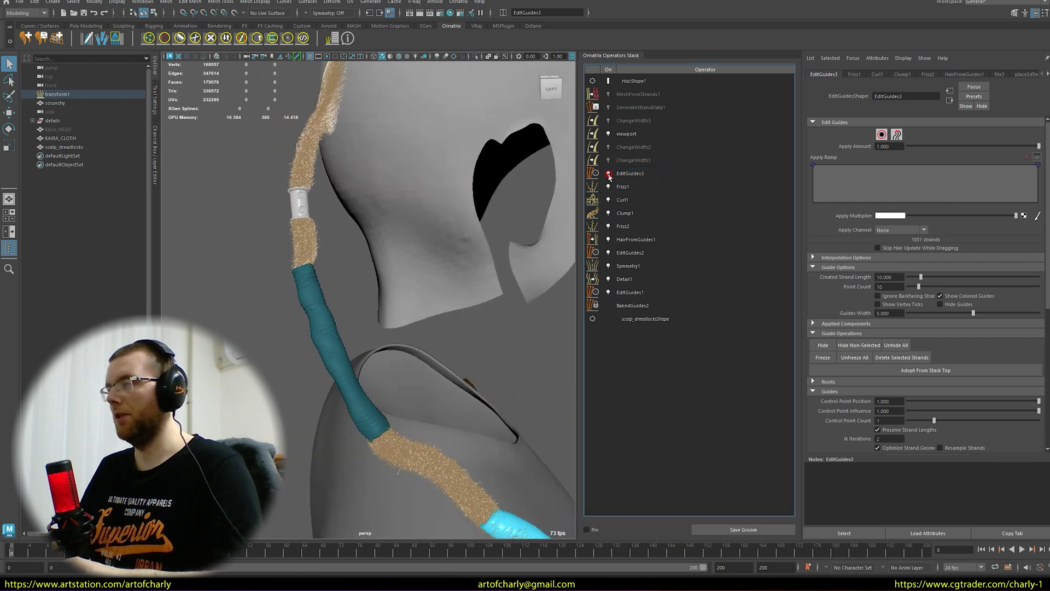
{"action": "left_click", "coordinate": [609, 176]}
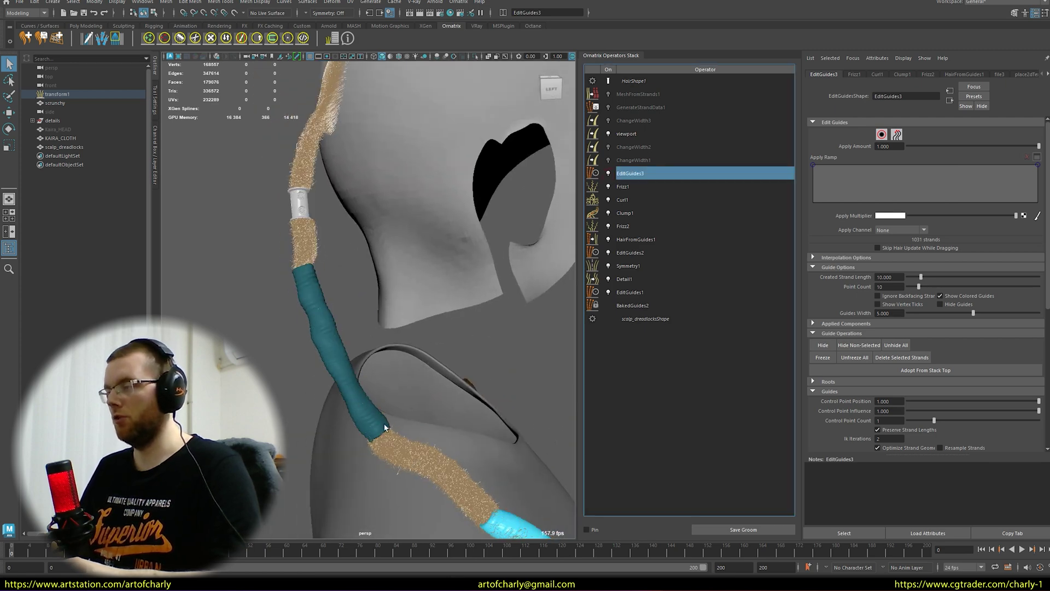
Turn on textured shading to view the scalp's parting map together with the guide strands growing from its sections.
{"action": "left_click_drag", "start_coordinate": [385, 428], "coordinate": [527, 246], "text": "alt"}
{"action": "scroll", "coordinate": [444, 339], "scroll_direction": "down", "scroll_amount": 5}
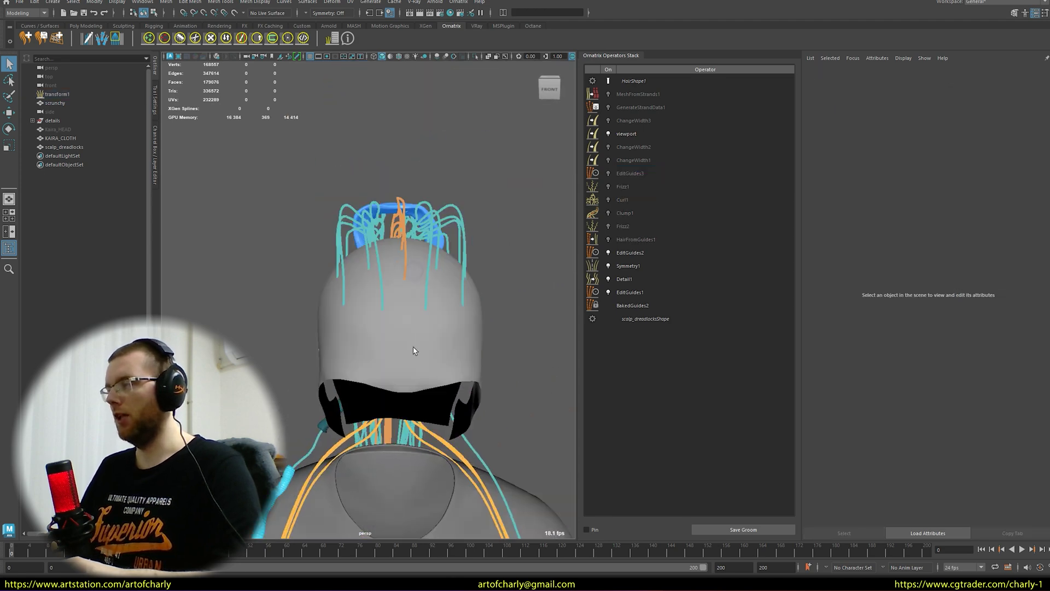
{"action": "left_click_drag", "start_coordinate": [415, 351], "coordinate": [404, 328], "text": "alt"}
{"action": "key", "text": "6"}
{"action": "scroll", "coordinate": [403, 328], "scroll_direction": "up", "scroll_amount": 5}
{"action": "middle_click_drag", "start_coordinate": [403, 343], "coordinate": [376, 330], "text": "alt"}
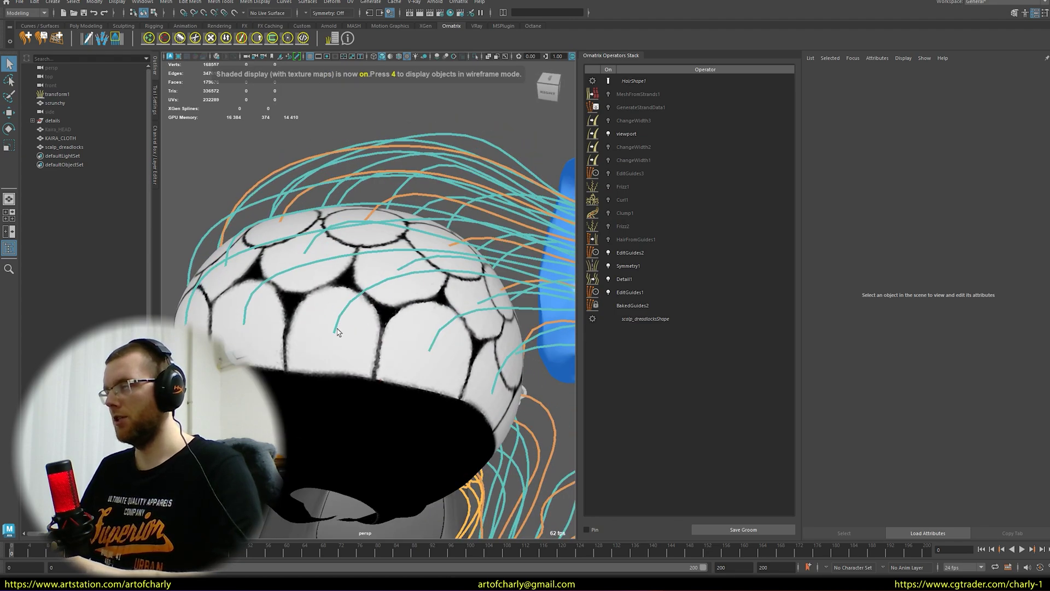
{"action": "left_click_drag", "start_coordinate": [378, 348], "coordinate": [547, 322], "text": "alt"}
{"action": "scroll", "coordinate": [416, 328], "scroll_direction": "down", "scroll_amount": 4}
{"action": "left_click_drag", "start_coordinate": [415, 328], "coordinate": [480, 338], "text": "alt"}
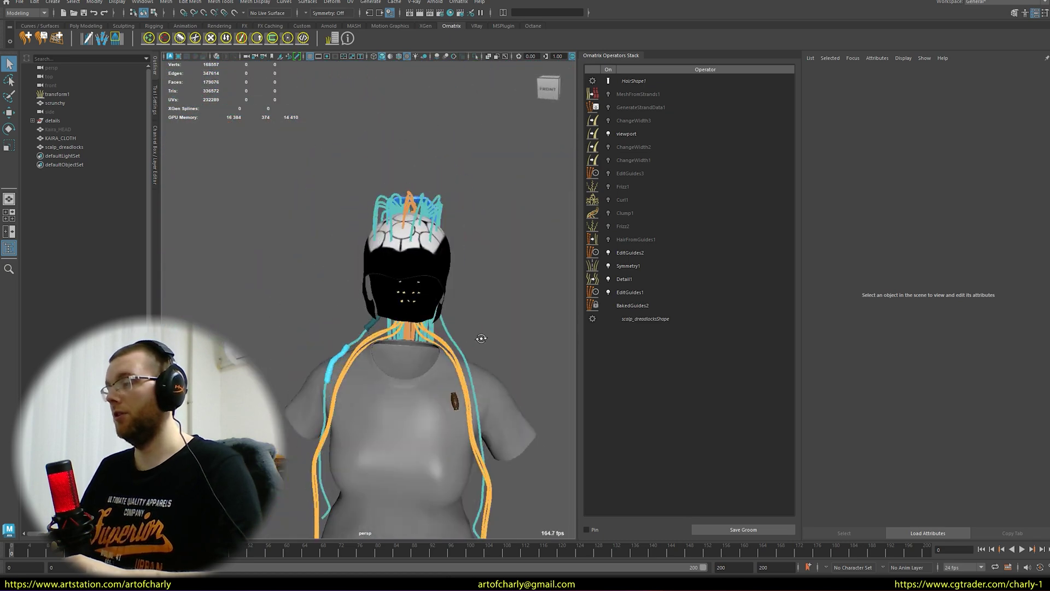
Examine how the guide strands run from the scalp through the scrunchy, down the ponytail and over the shoulders.
{"action": "scroll", "coordinate": [437, 361], "scroll_direction": "up", "scroll_amount": 2}
{"action": "middle_click_drag", "start_coordinate": [399, 384], "coordinate": [392, 393], "text": "alt"}
{"action": "left_click_drag", "start_coordinate": [391, 392], "coordinate": [350, 389], "text": "alt"}
{"action": "middle_click_drag", "start_coordinate": [350, 390], "coordinate": [356, 274], "text": "alt"}
{"action": "scroll", "coordinate": [355, 274], "scroll_direction": "up", "scroll_amount": 2}
{"action": "scroll", "coordinate": [361, 279], "scroll_direction": "down", "scroll_amount": 6}
{"action": "left_click_drag", "start_coordinate": [355, 282], "coordinate": [257, 326], "text": "alt"}
{"action": "scroll", "coordinate": [475, 305], "scroll_direction": "up", "scroll_amount": 5}
{"action": "scroll", "coordinate": [426, 312], "scroll_direction": "down", "scroll_amount": 3}
{"action": "right_click_drag", "start_coordinate": [295, 339], "coordinate": [349, 355], "text": "alt"}
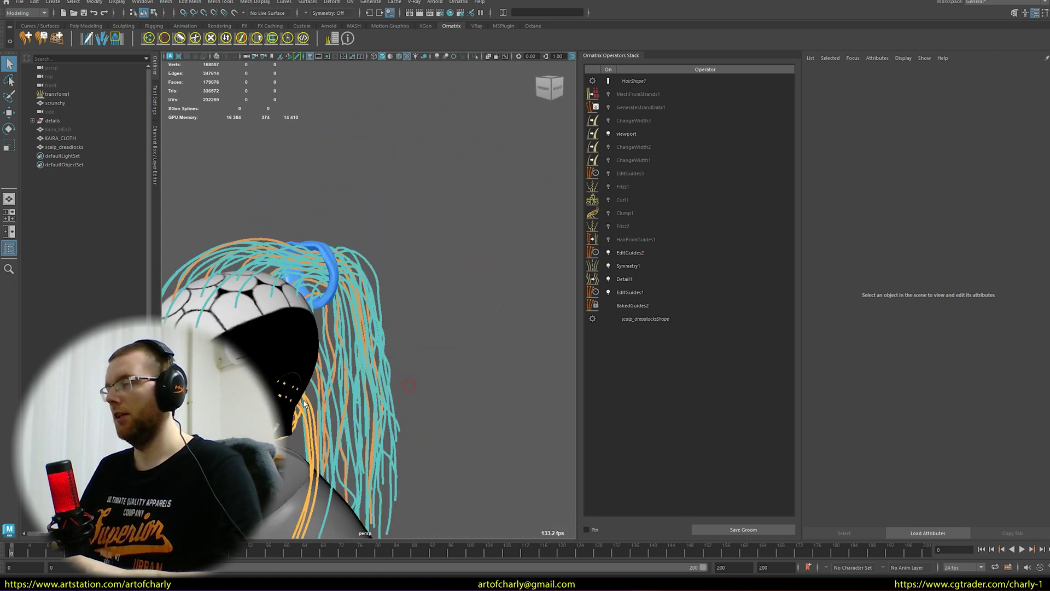
{"action": "middle_click_drag", "start_coordinate": [331, 383], "coordinate": [414, 347], "text": "alt"}
{"action": "right_click_drag", "start_coordinate": [414, 346], "coordinate": [415, 307], "text": "alt"}
{"action": "middle_click_drag", "start_coordinate": [422, 333], "coordinate": [429, 289], "text": "alt"}
{"action": "right_click_drag", "start_coordinate": [430, 289], "coordinate": [398, 262], "text": "alt"}
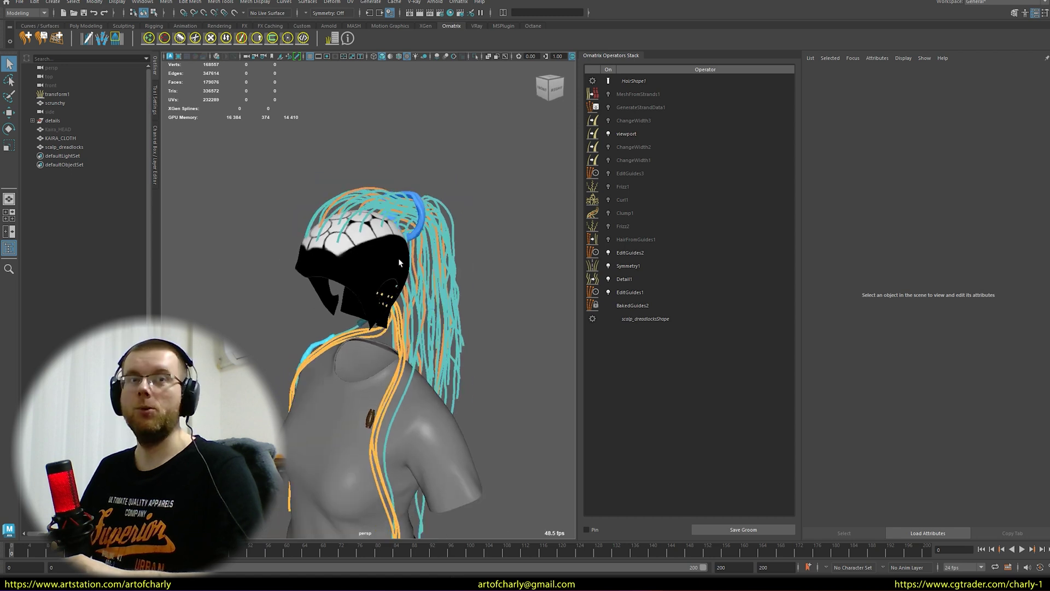